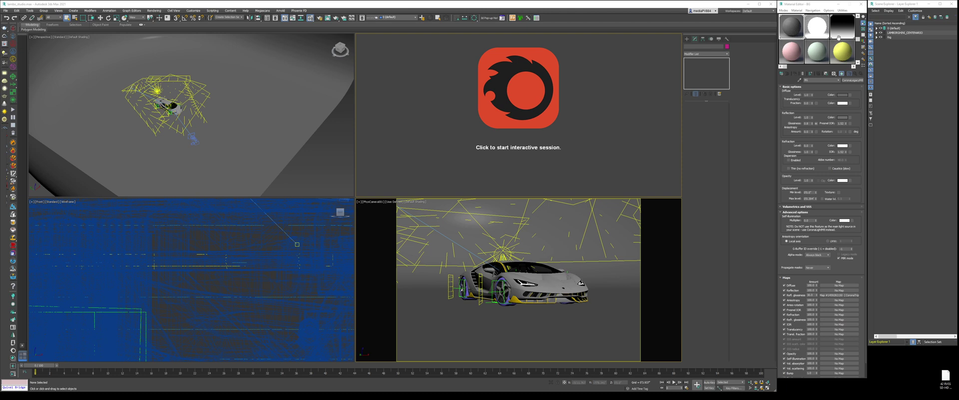
Reset the Material Editor slots and select an unused sample slot.
left_click(842, 10)
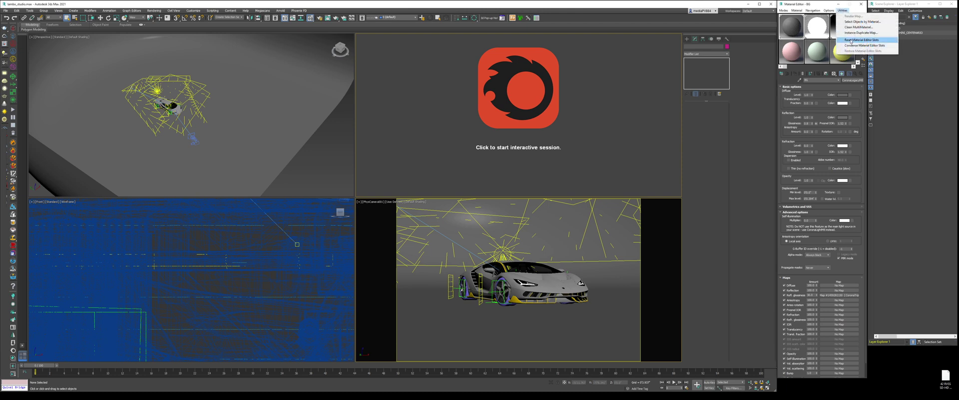
left_click(851, 40)
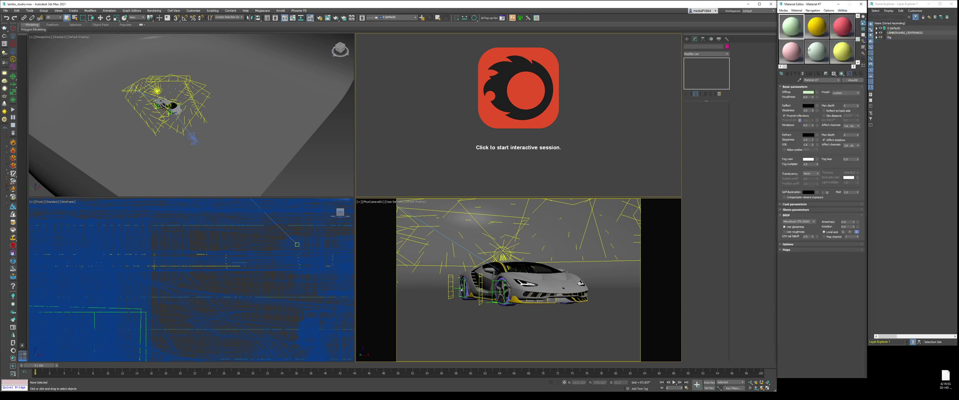
left_click(793, 52)
Delete the overlapping large area lights around the front of the car, working from the top view.
key("t")
scroll(243, 96, "down", 10)
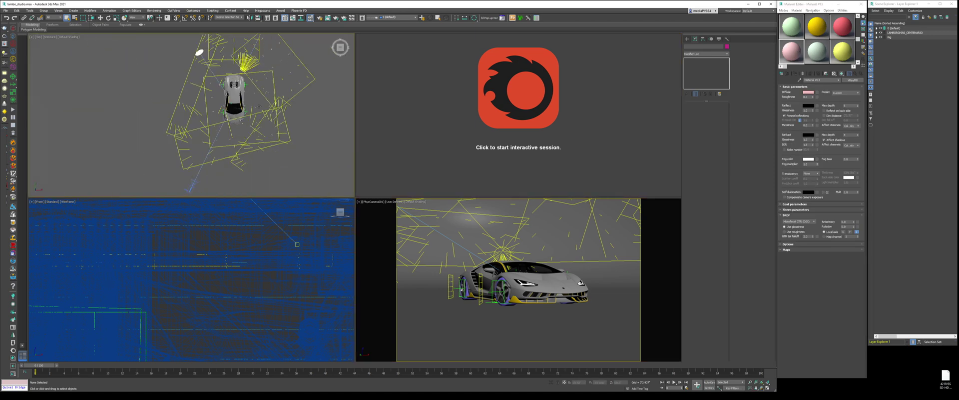
left_click(241, 119)
key("Delete")
left_click(241, 120)
key("Delete")
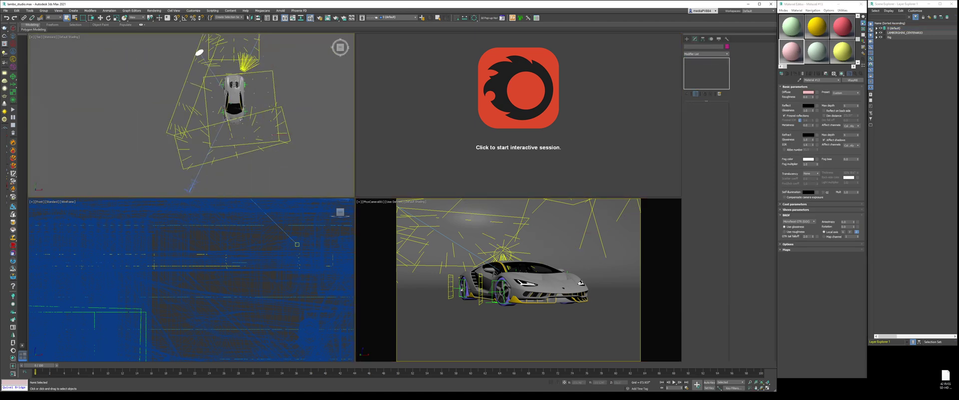
left_click(240, 120)
key("Delete")
left_click(240, 120)
key("Delete")
Delete the remaining large area lights beside and behind the car.
middle_click_drag(241, 120, 237, 161)
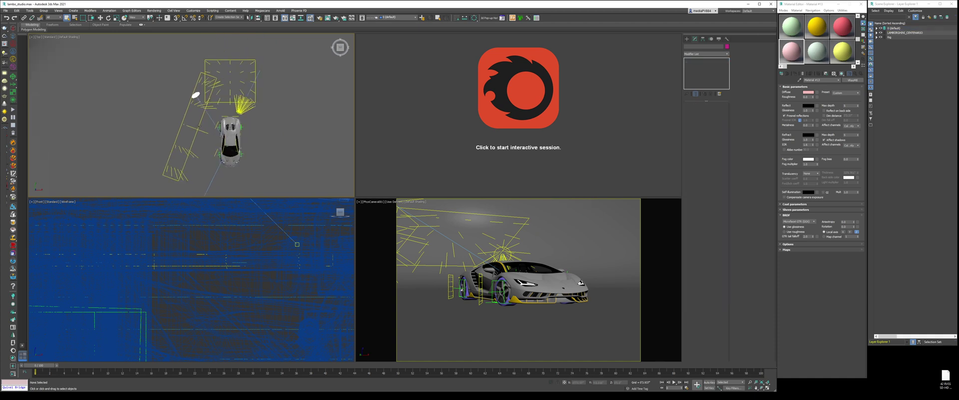
left_click(206, 106)
key("Delete")
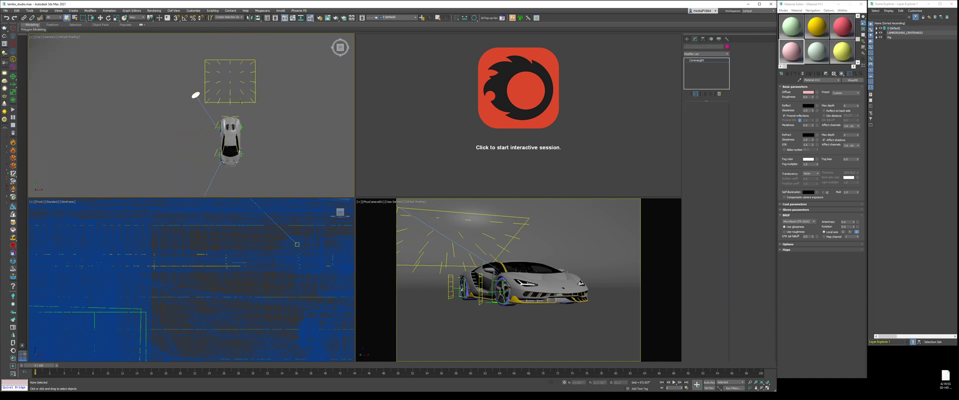
scroll(224, 119, "up", 2)
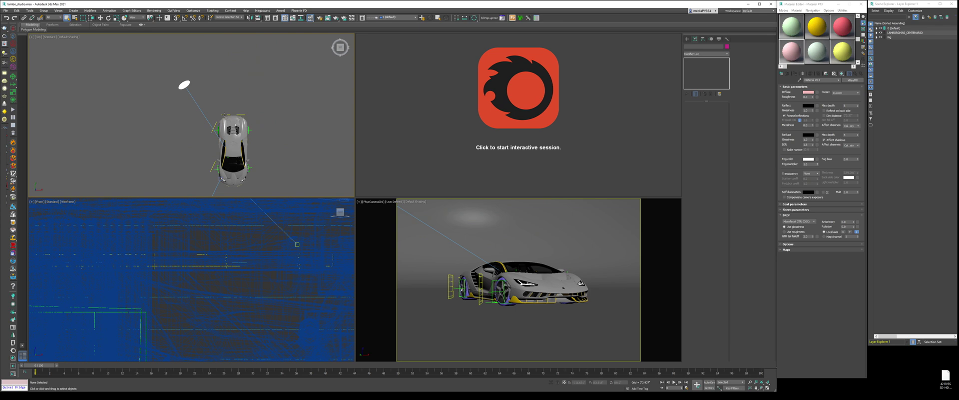
Delete the two small lights along the side of the car near its wheels.
scroll(207, 158, "up", 3)
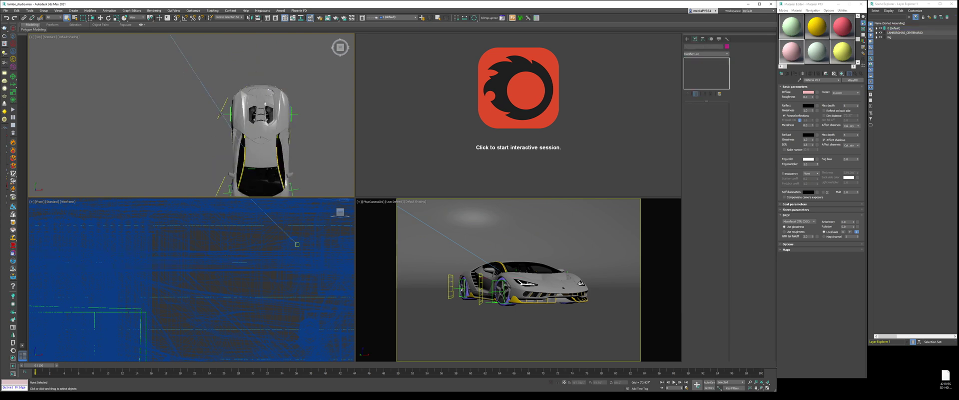
left_click(220, 114)
key("Delete")
middle_click_drag(221, 114, 226, 73)
left_click(226, 143)
key("Delete")
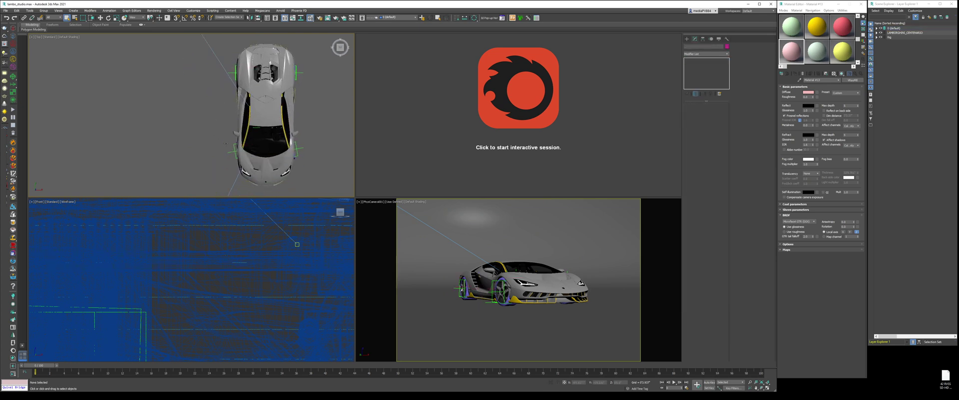
Activate the Move tool and select all the car's objects in the front view.
scroll(225, 143, "down", 7)
right_click(229, 125)
left_click(238, 129)
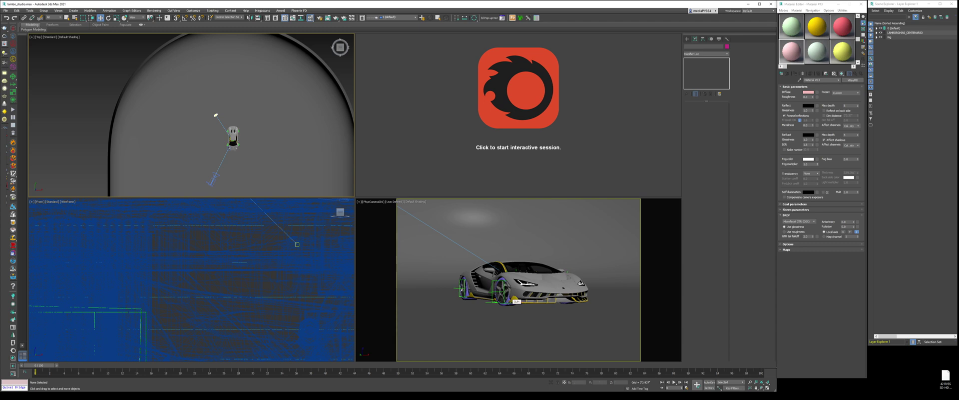
scroll(220, 311, "down", 10)
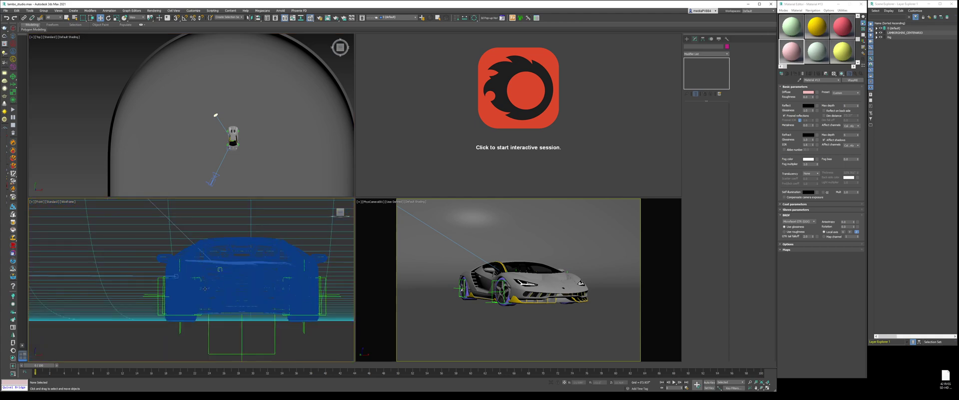
double_click(224, 321)
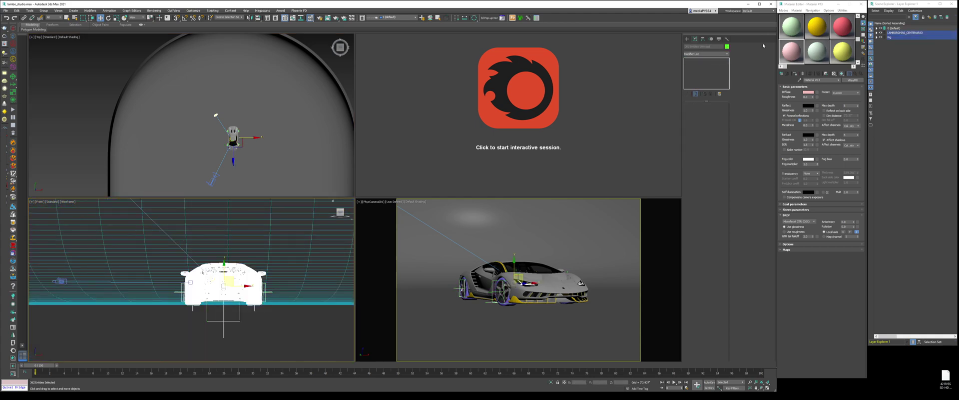
Change the active material to a CoronaRaySwitchMtl, discarding the old material.
left_click(853, 80)
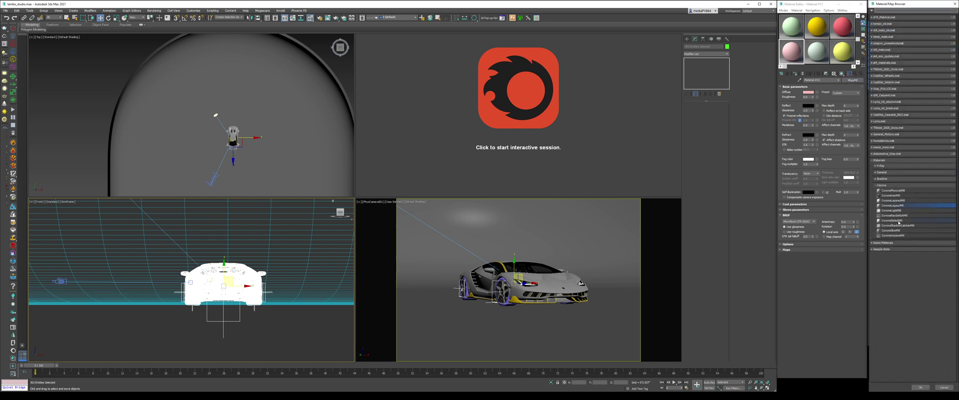
double_click(903, 220)
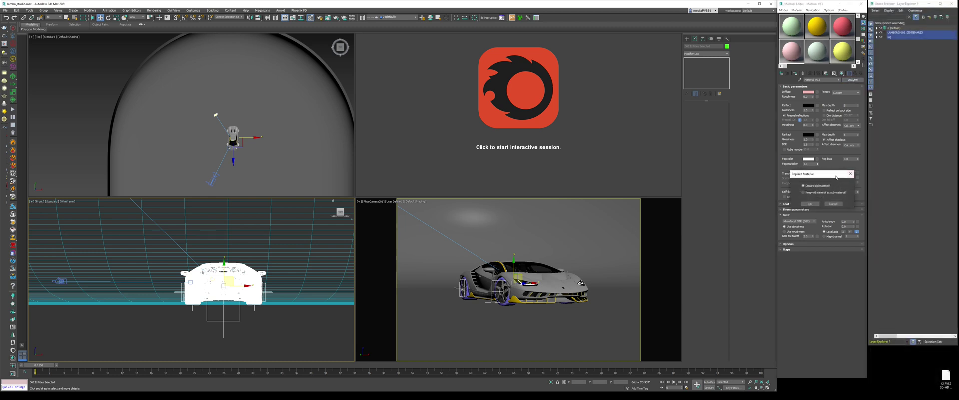
left_click(809, 204)
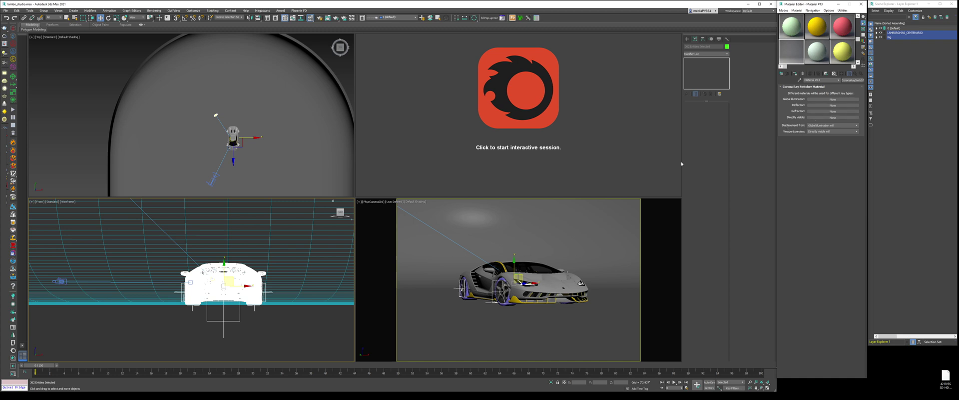
Add a CoronaLegacyMtl with a black diffuse color as the ray switcher's Directly visible material.
left_click(833, 118)
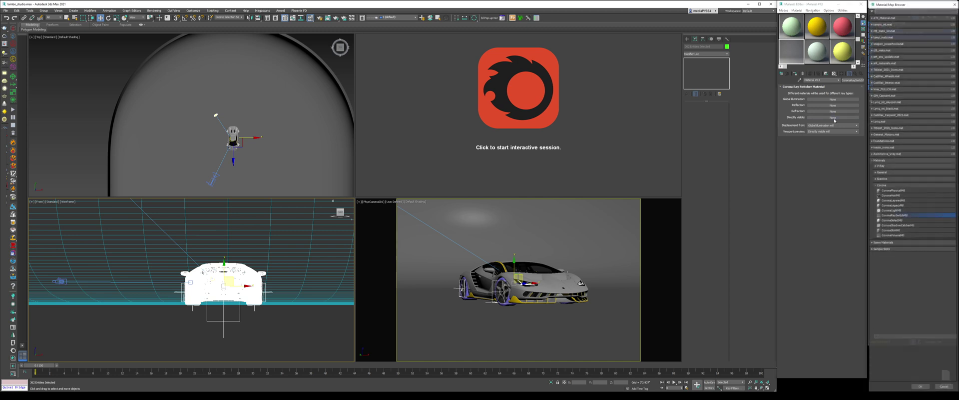
double_click(897, 206)
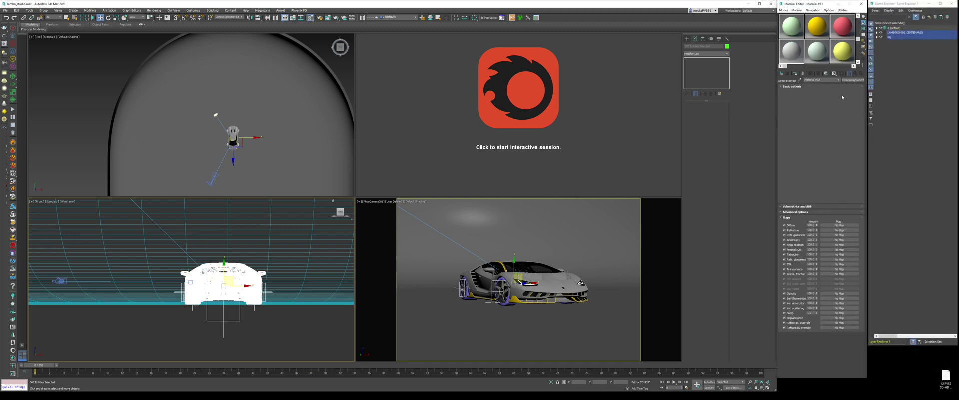
left_click(843, 95)
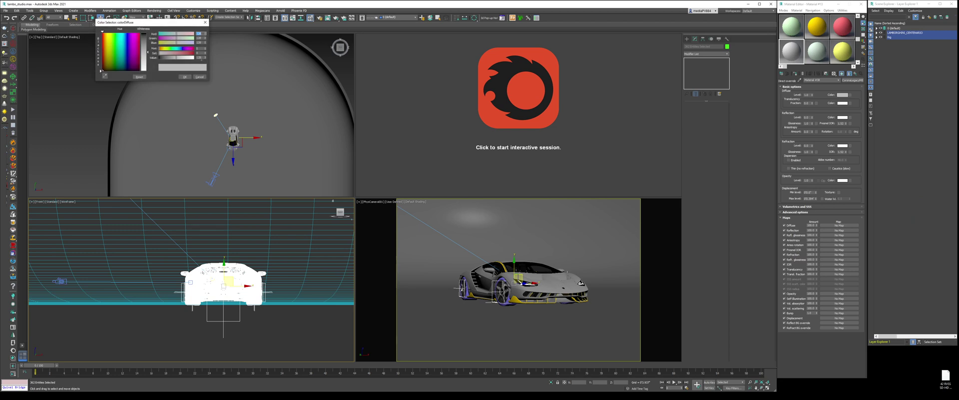
right_click(204, 58)
left_click(184, 76)
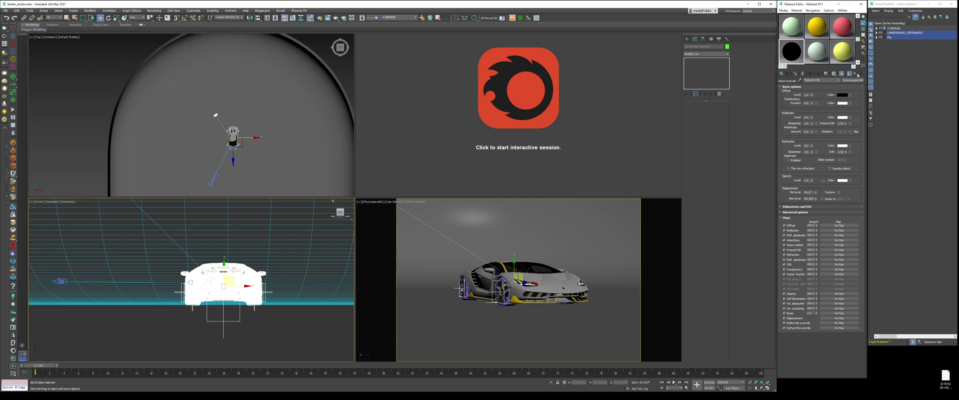
left_click(857, 74)
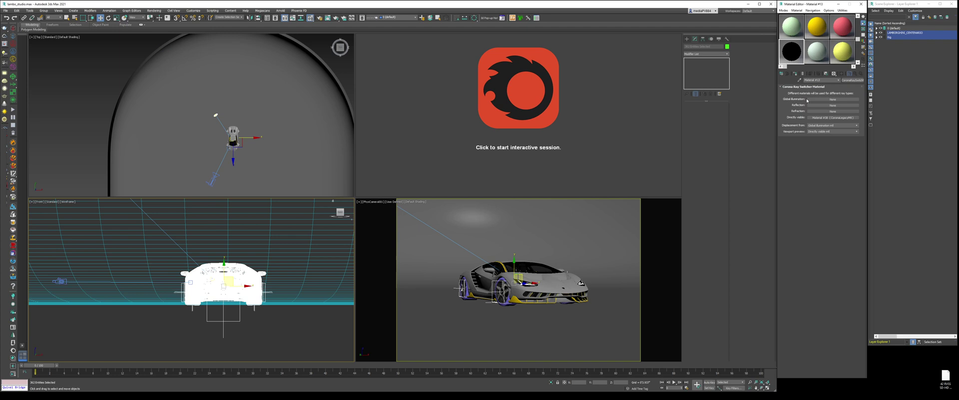
Copy the Directly visible material into the Refraction slot and rename the copy Chrome.
left_click_drag(824, 117, 824, 111)
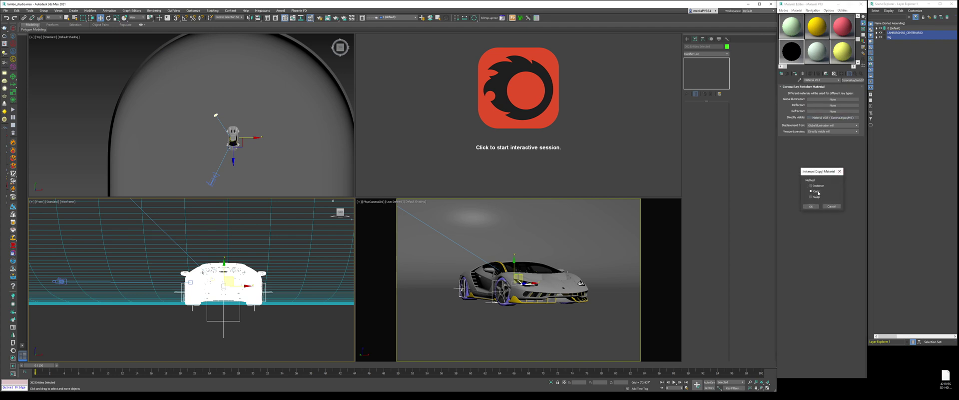
left_click(811, 206)
left_click(833, 111)
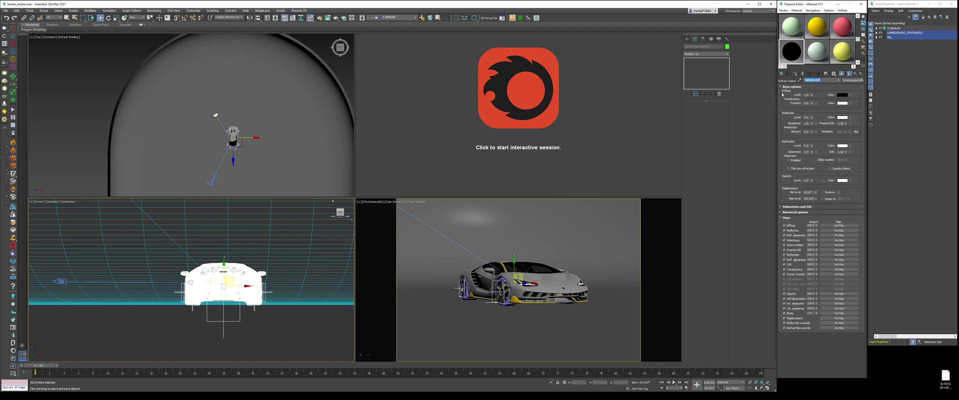
type("Chrome")
Set the Chrome material's reflection level to 1 and Fresnel IOR to 64.
double_click(808, 117)
type("1")
double_click(841, 124)
type("64")
key("Return")
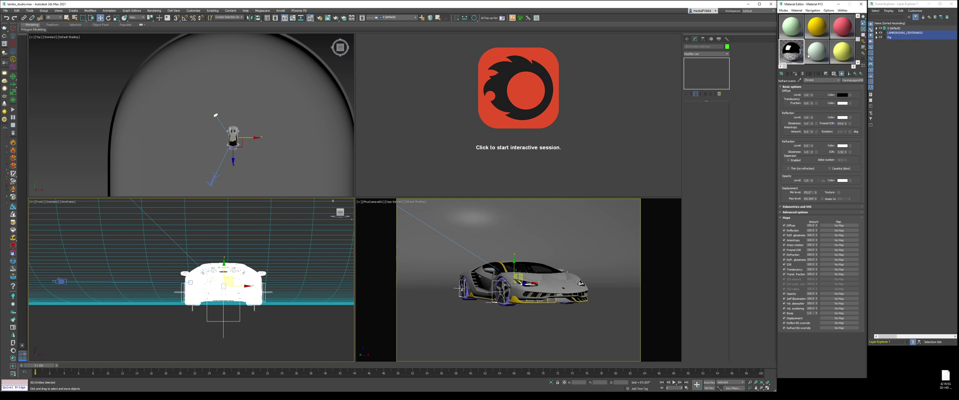
left_click(849, 73)
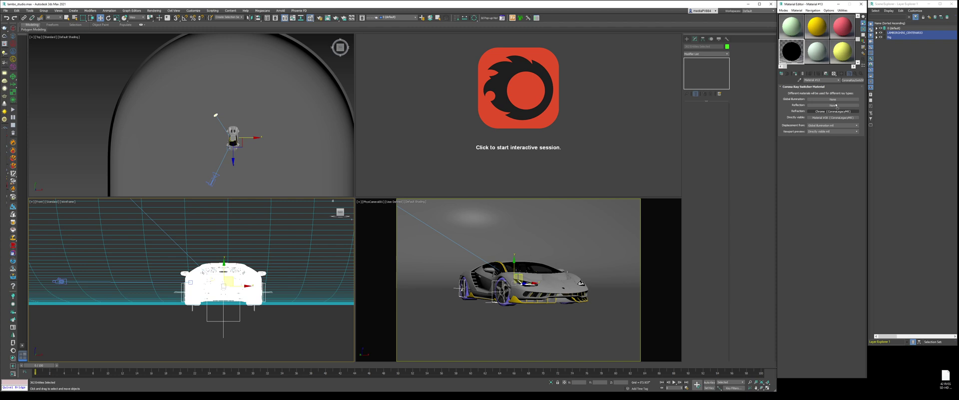
Reuse Chrome for the Reflection and Global illumination slots, and assign the ray switcher material to the selected car.
left_click_drag(836, 105, 832, 99)
left_click(811, 206)
left_click(810, 206)
right_click(825, 116)
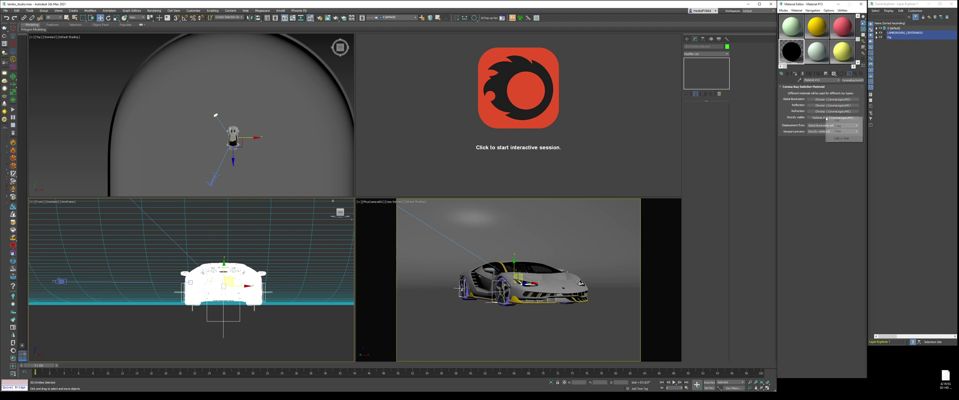
left_click(835, 125)
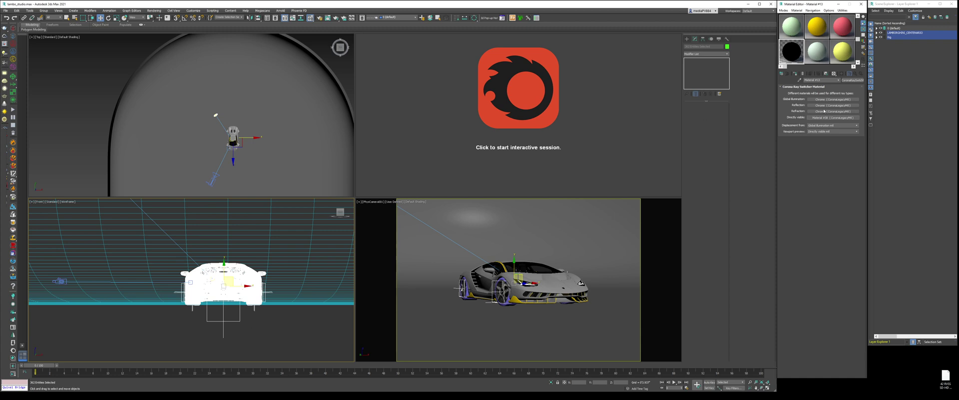
left_click(798, 73)
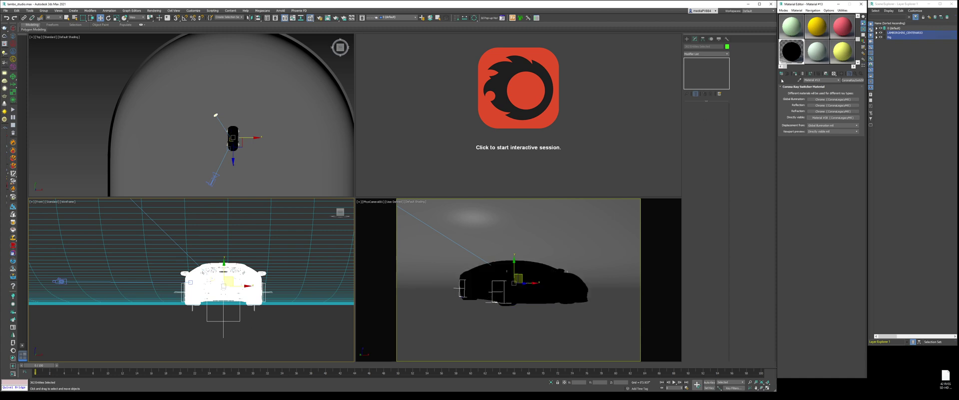
Select the car's wheel objects in the front view, excluding the studio backdrop from the selection.
left_click(234, 330)
scroll(234, 329, "up", 5)
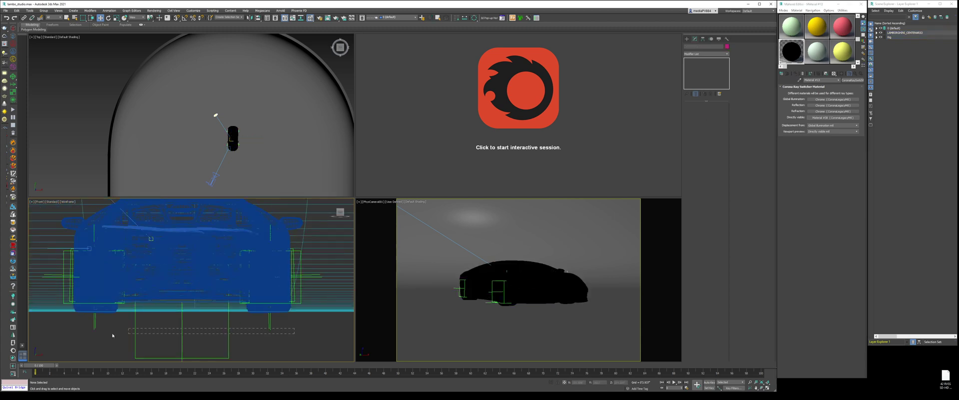
left_click_drag(112, 336, 56, 311)
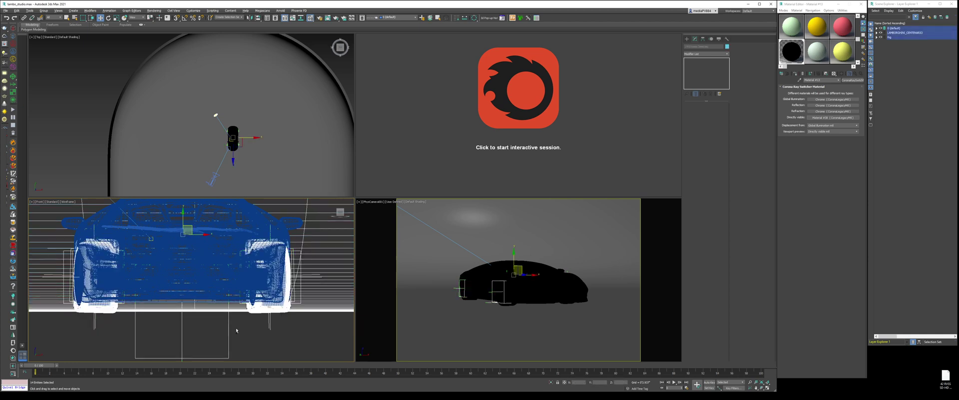
left_click_drag(169, 314, 168, 307, "alt")
right_click(510, 304)
key("F4")
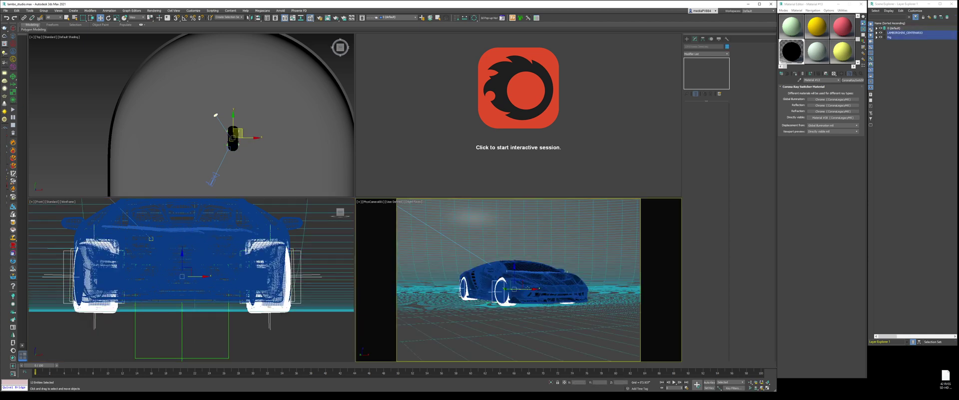
key("F4")
Place the black Directly visible material in its own sample slot for the selected wheel objects.
left_click_drag(800, 44, 834, 118)
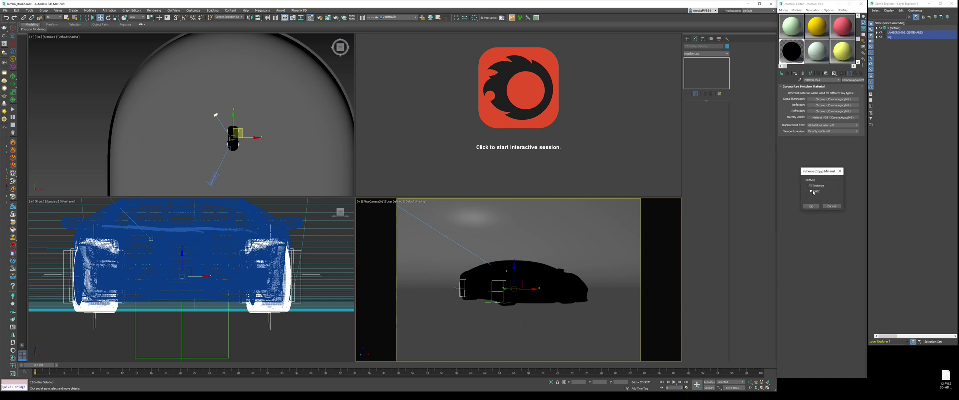
left_click(810, 206)
left_click(833, 118)
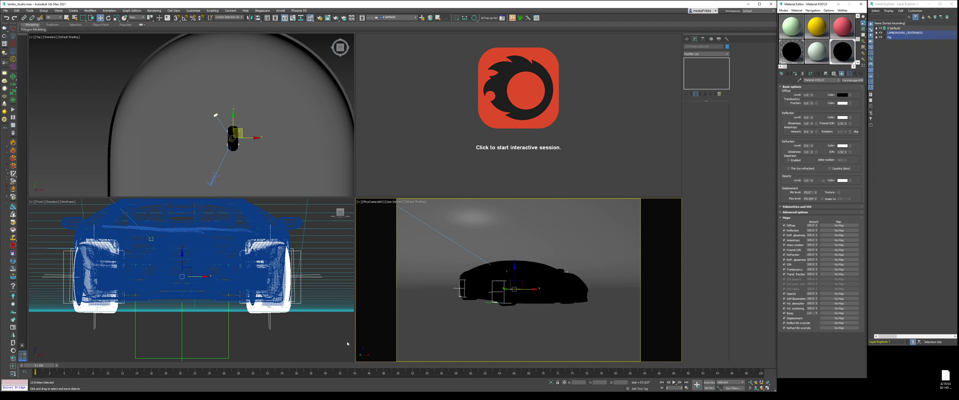
Pick the studio backdrop's BG material from the scene into the sample slot between the black ones and set its reflection colour to black.
left_click(322, 341)
right_click(520, 268)
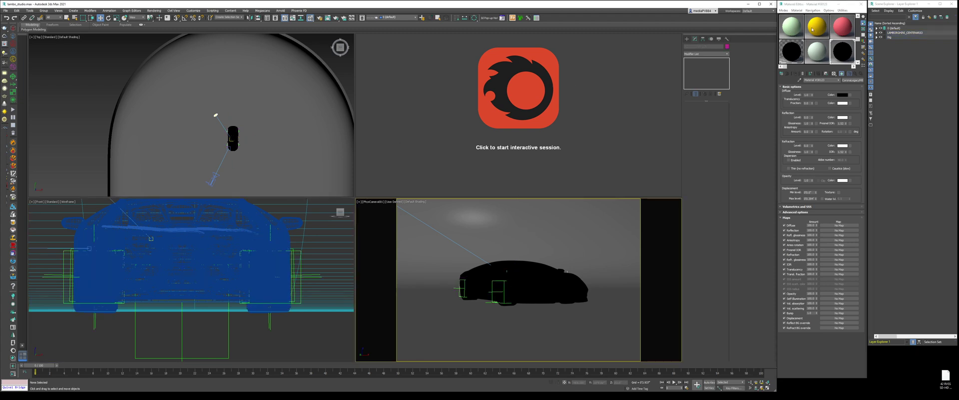
left_click(816, 51)
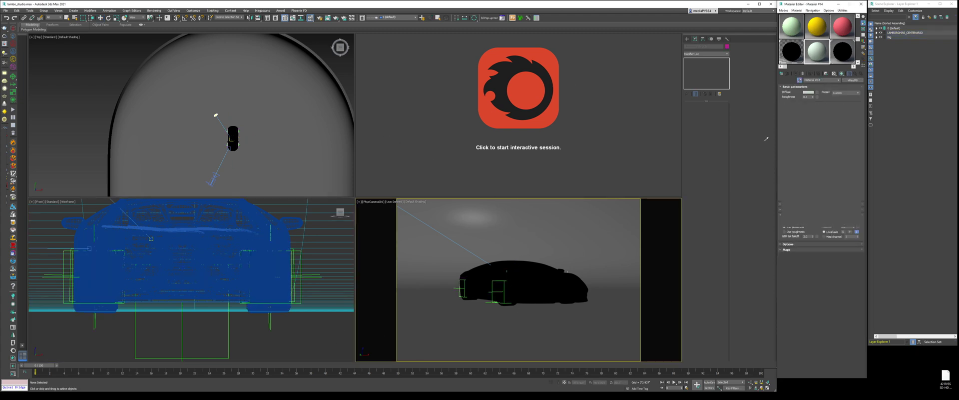
double_click(807, 118)
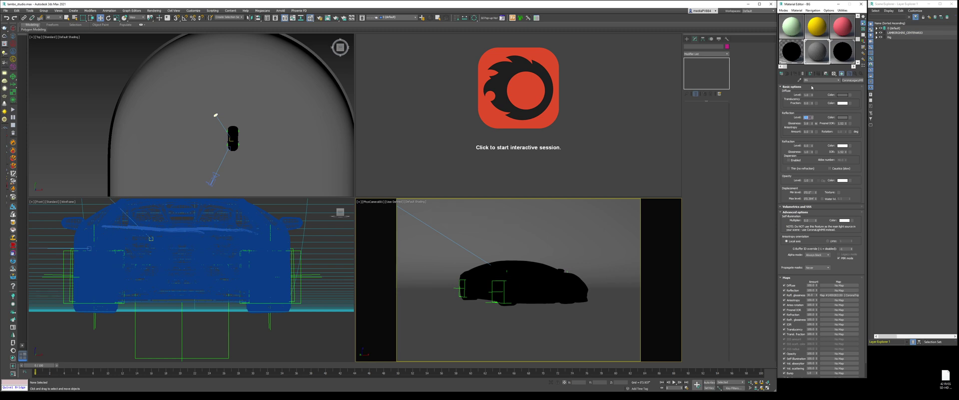
left_click(842, 117)
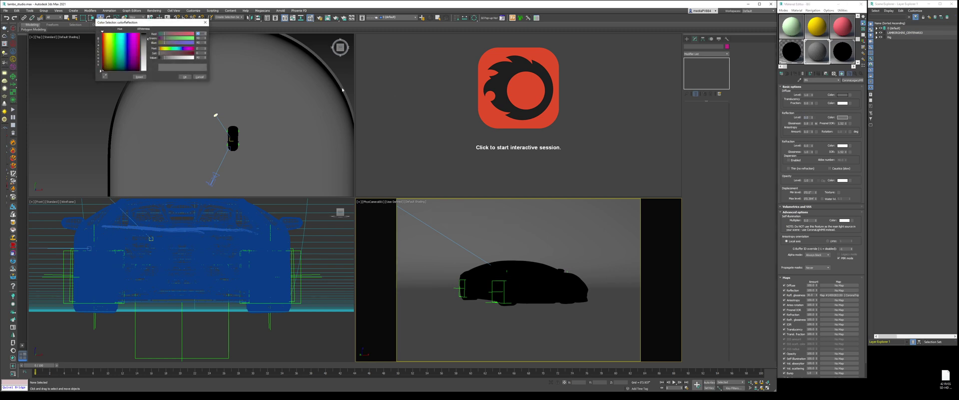
right_click(203, 57)
left_click(184, 77)
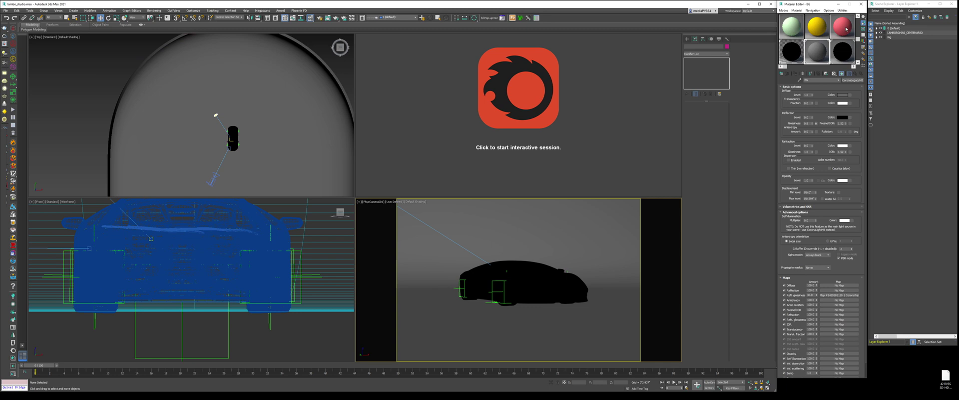
Set the backdrop material's diffuse colour to a dark grey with a value of 5.
left_click(843, 95)
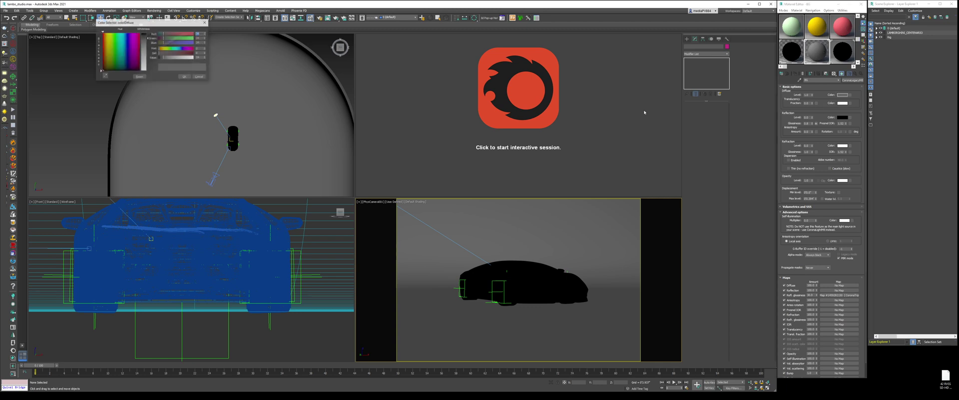
double_click(199, 58)
type("5")
key("Return")
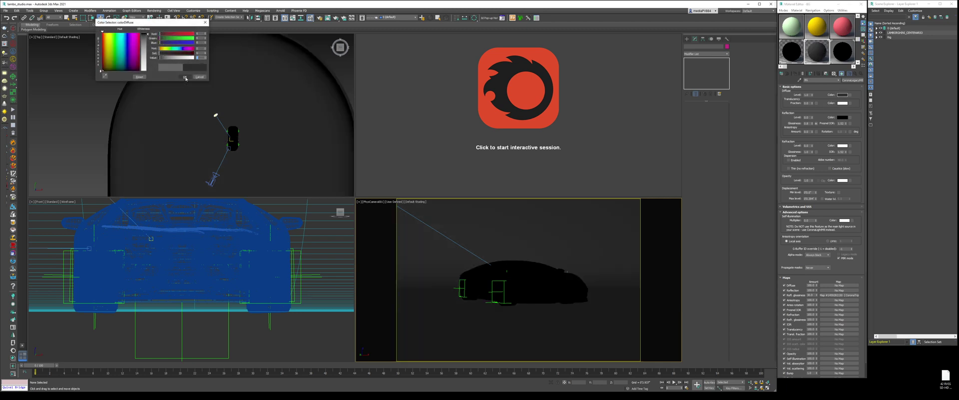
left_click(185, 76)
Remove all existing render elements from the render setup and add the CShading_Caustics element.
left_click(301, 333)
key("F10")
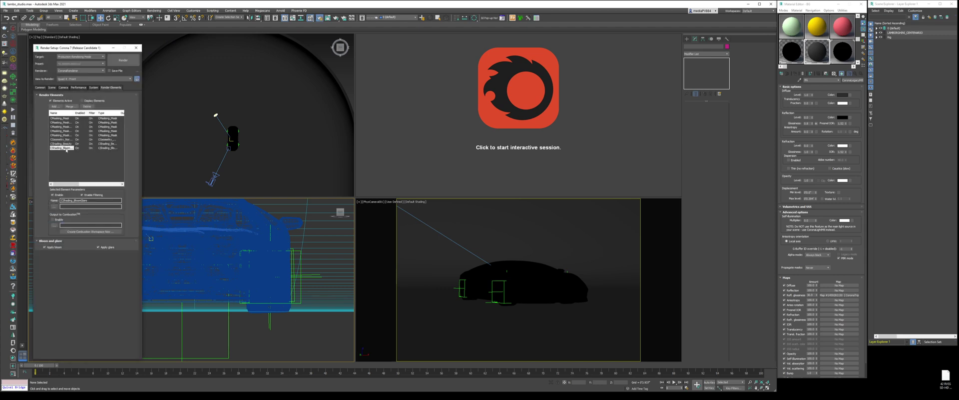
left_click(66, 118, "shift")
left_click(87, 106)
left_click(55, 106)
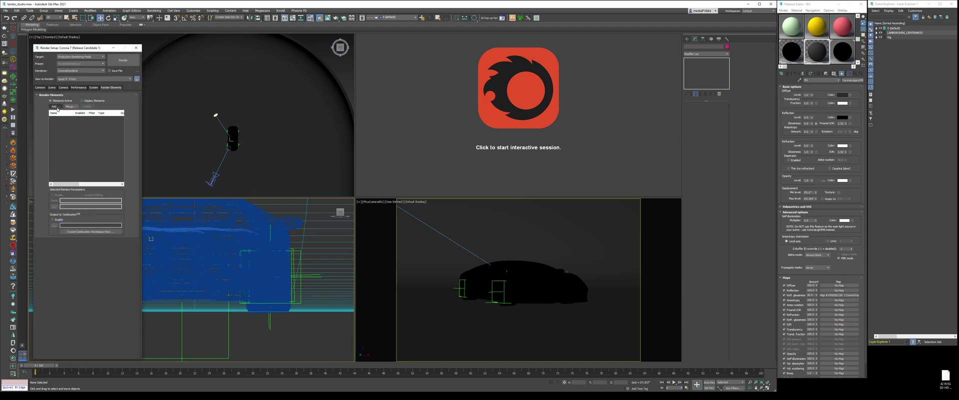
left_click(66, 238)
scroll(66, 237, "down", 1)
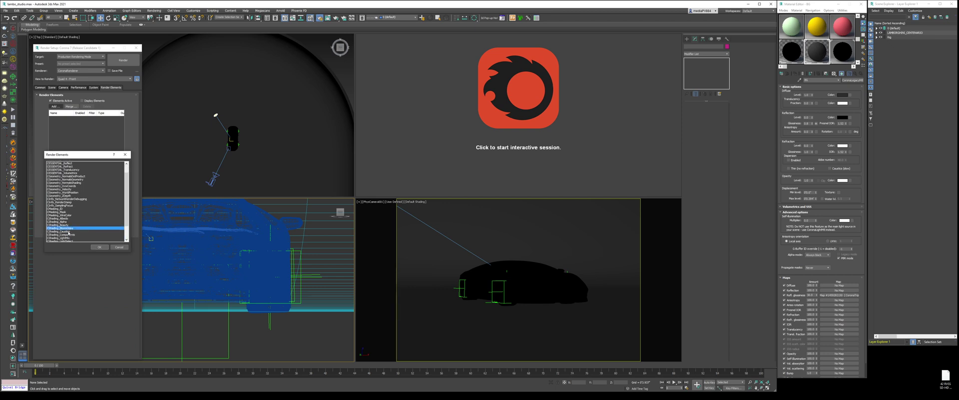
double_click(66, 231)
Enable the caustics solver in the performance settings and start the interactive Corona render in the viewport.
left_click(80, 88)
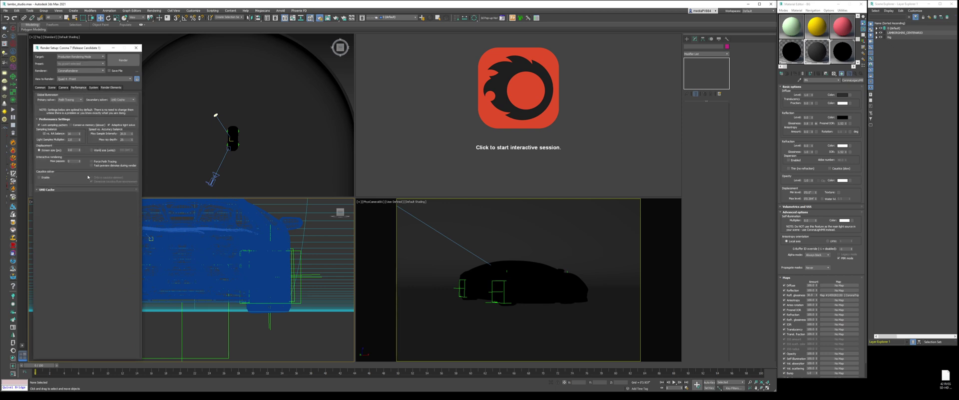
left_click(39, 177)
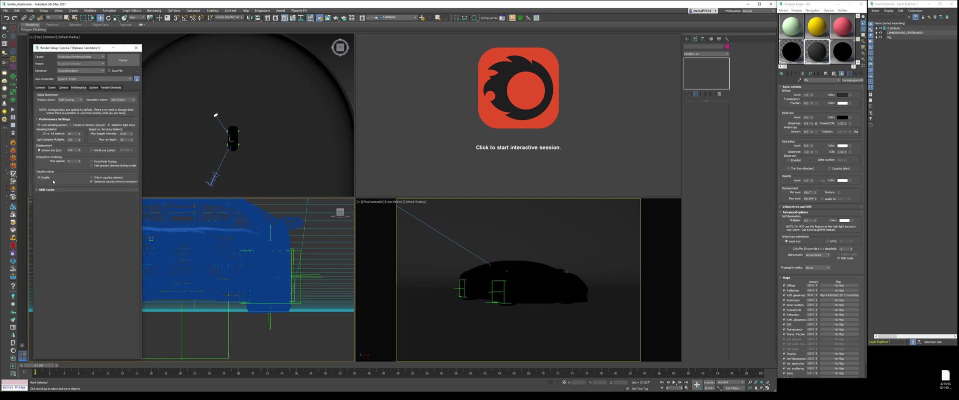
left_click(136, 48)
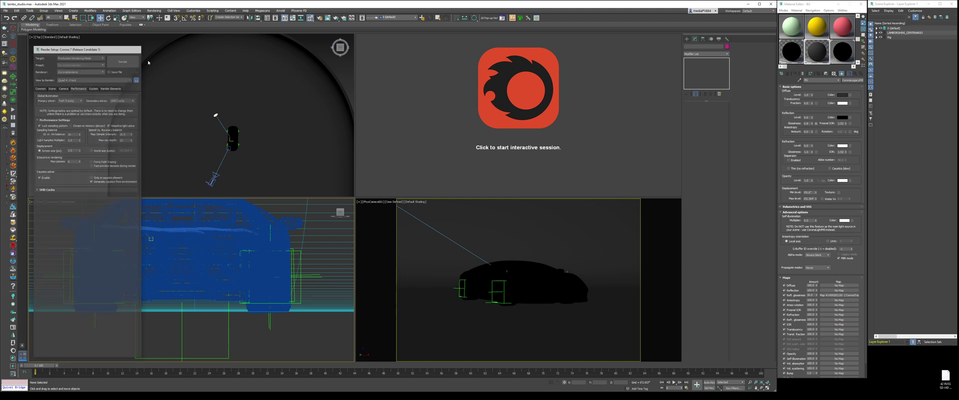
left_click(491, 112)
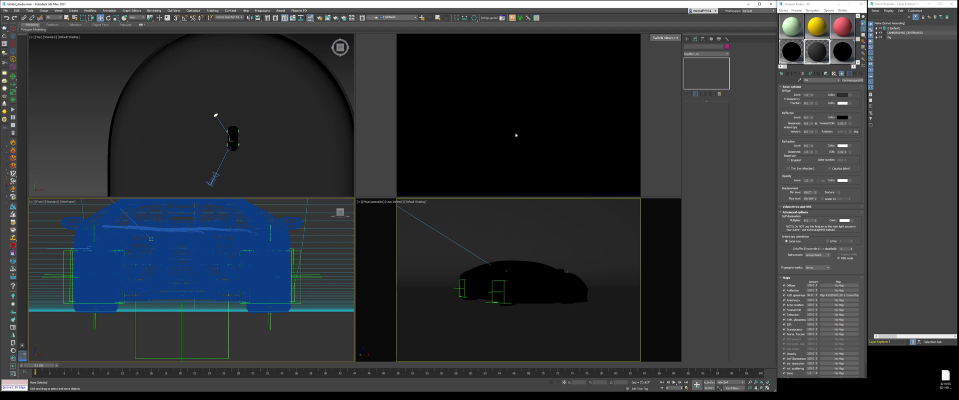
Select the studio light and darken the backdrop material's diffuse colour to almost black, one increment above 0.
left_click(215, 114)
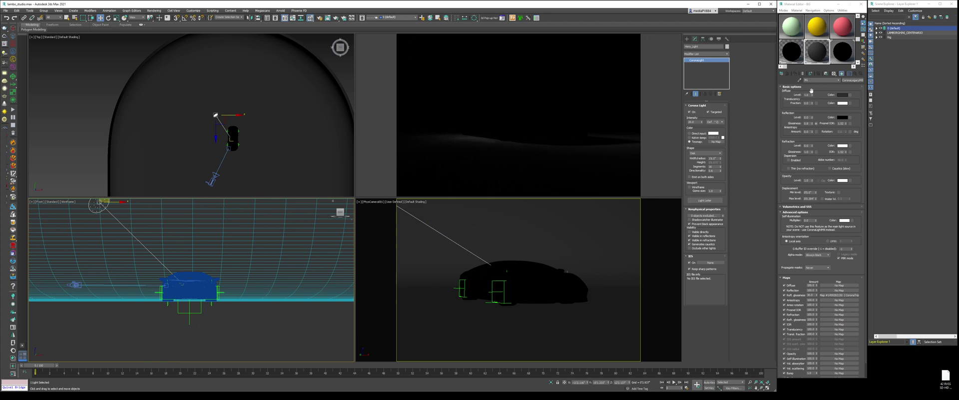
left_click(842, 95)
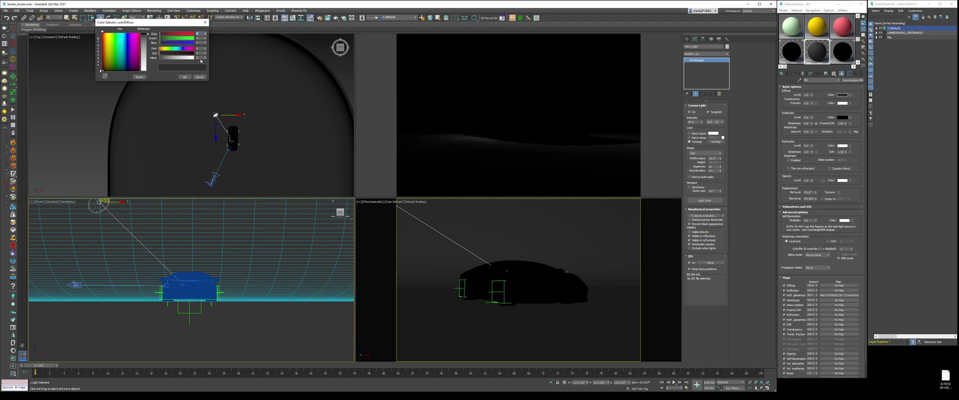
double_click(201, 57)
type("0")
key("Return")
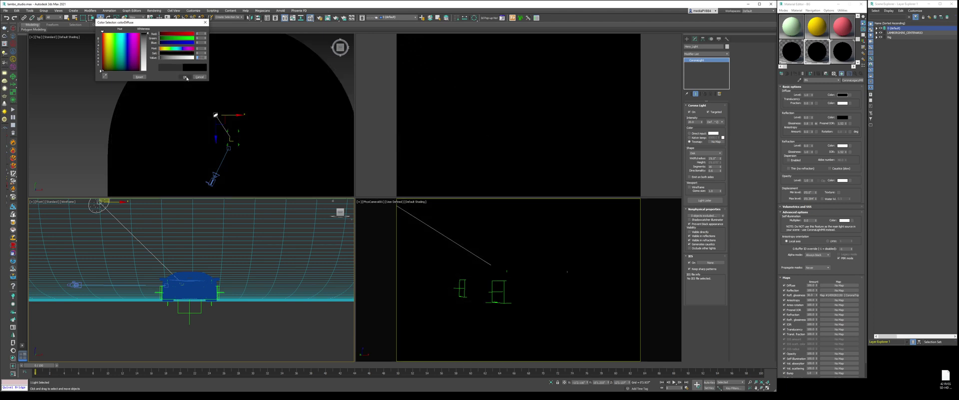
left_click(185, 77)
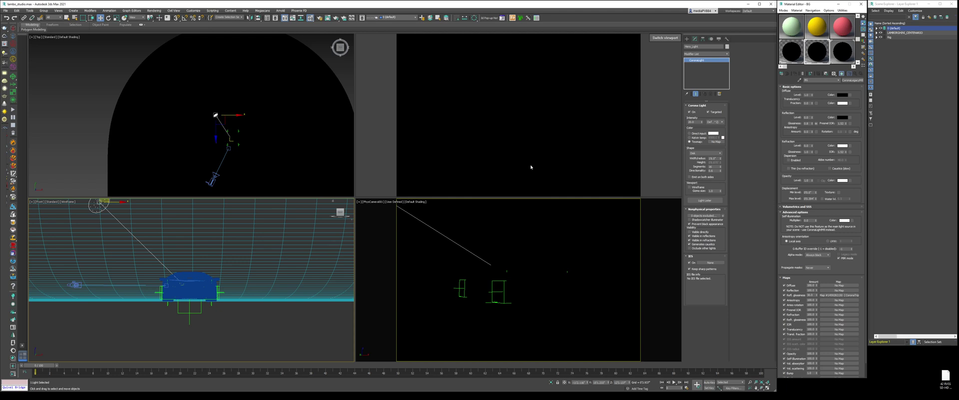
left_click(842, 94)
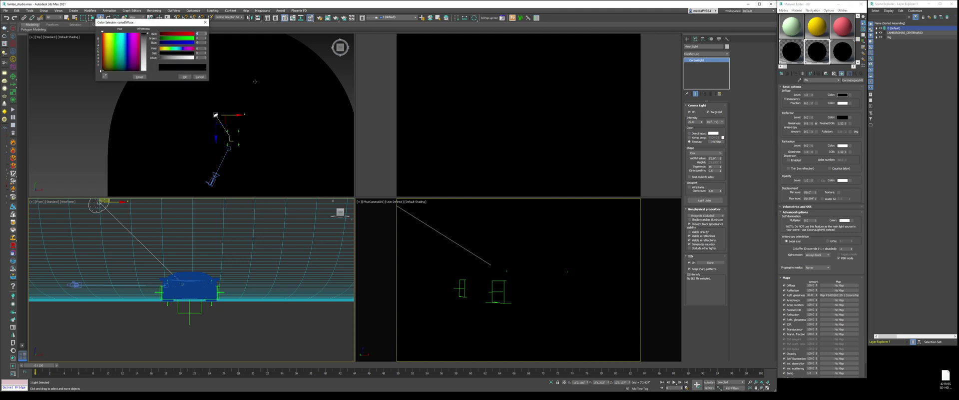
left_click(206, 57)
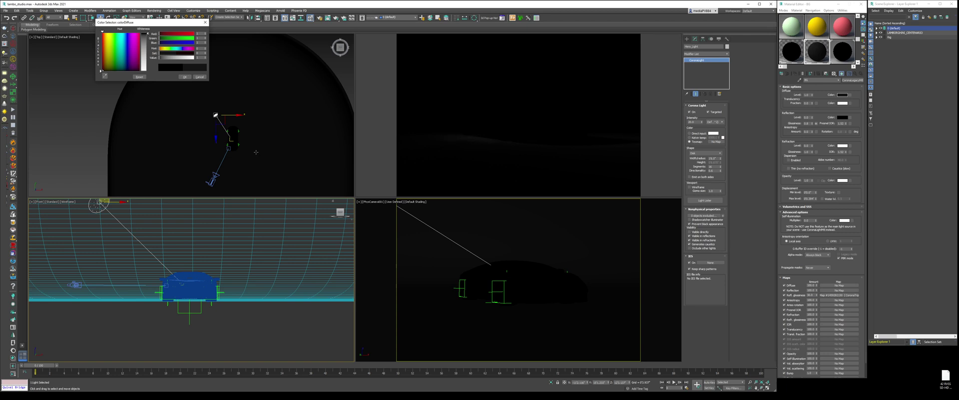
left_click(185, 77)
Lower the light in the front view to just above the car's roof height and set its radius to 0.2.
middle_click_drag(134, 258, 172, 291)
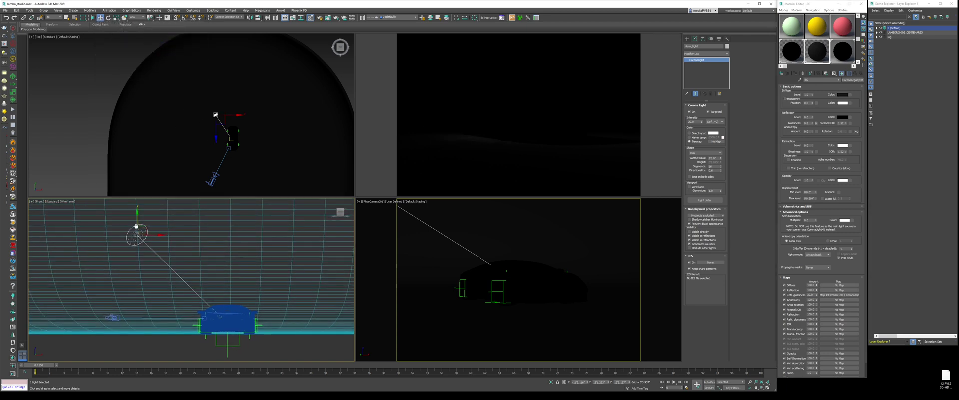
left_click_drag(135, 214, 131, 287)
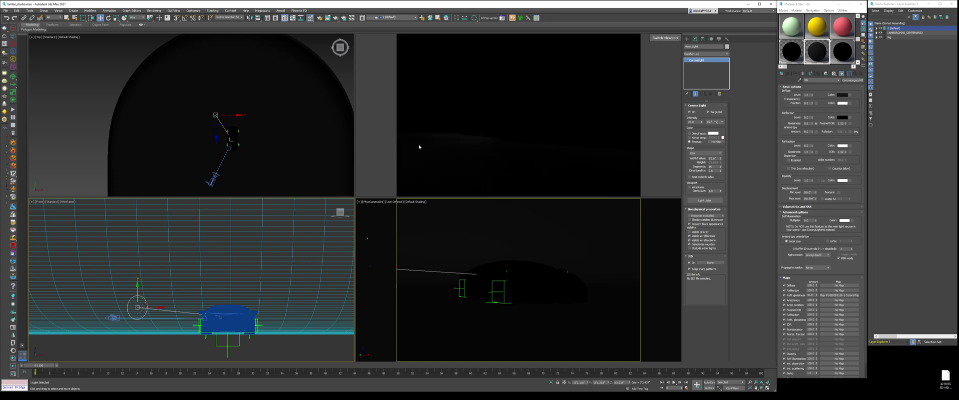
double_click(713, 158)
type(".2")
key("Return")
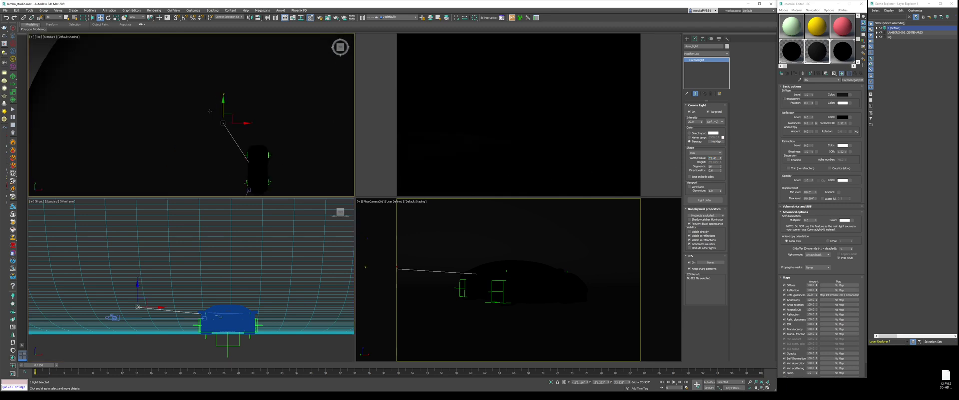
Set the light's intensity to 500.
middle_click_drag(210, 111, 206, 104)
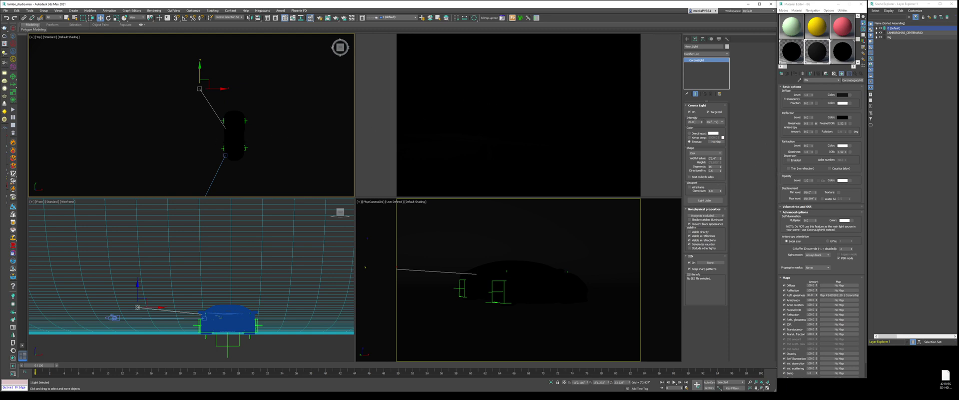
double_click(690, 122)
type("500")
key("Return")
Select the light's target, move it to the car's side nearest the light, and lower it slightly.
right_click(292, 144)
left_click(280, 139)
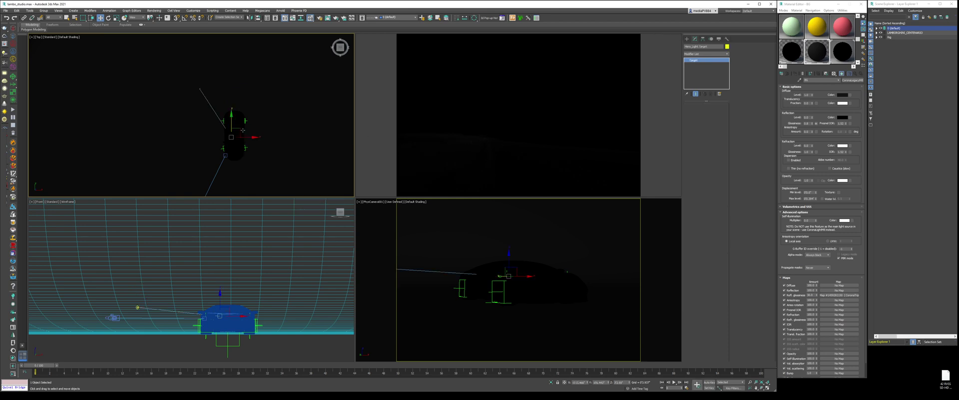
left_click_drag(240, 131, 233, 128)
right_click(178, 303)
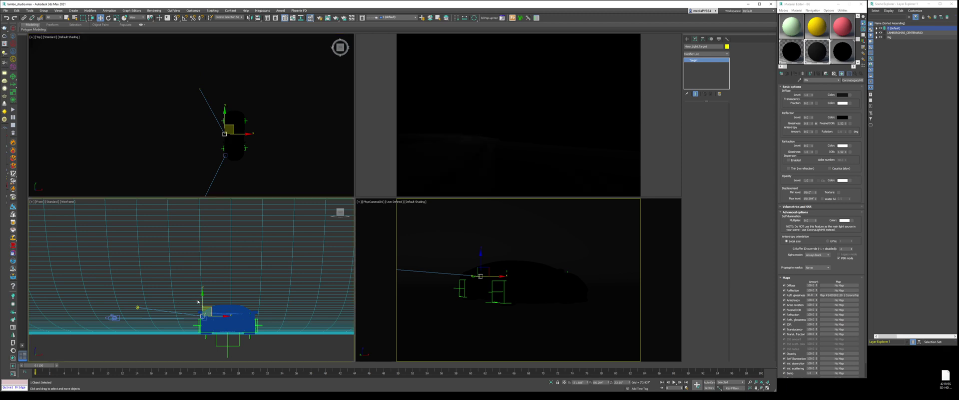
left_click_drag(207, 311, 206, 315)
Reselect the light and set its intensity to 3000 and its directionality to 0.9.
right_click(225, 306)
left_click(214, 301)
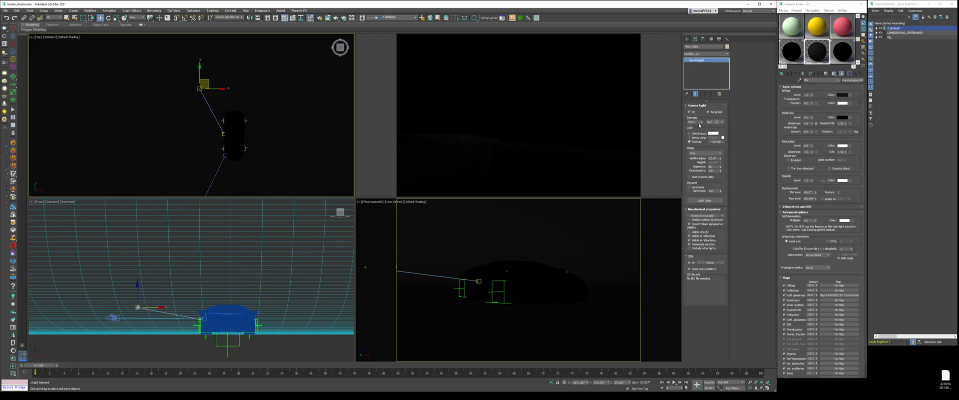
double_click(690, 121)
type("3000")
key("Return")
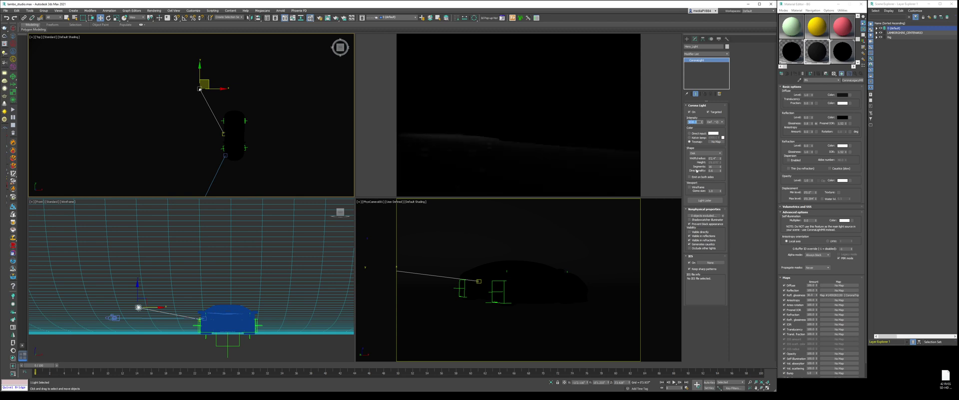
double_click(710, 170)
type("0.9")
key("Return")
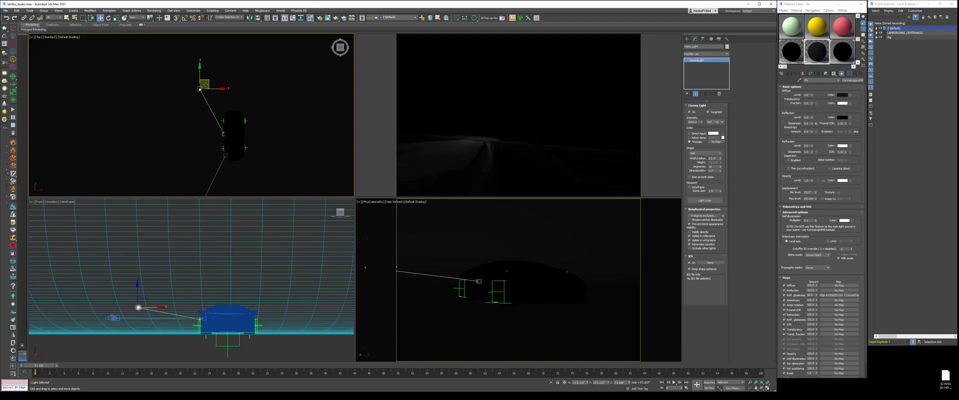
Move the light a little closer to the car and raise it slightly above its target.
left_click(479, 0)
left_click(223, 96)
mouse_move(210, 81)
left_mouse_down()
mouse_move(201, 91)
mouse_move(229, 73)
mouse_move(215, 86)
left_mouse_up()
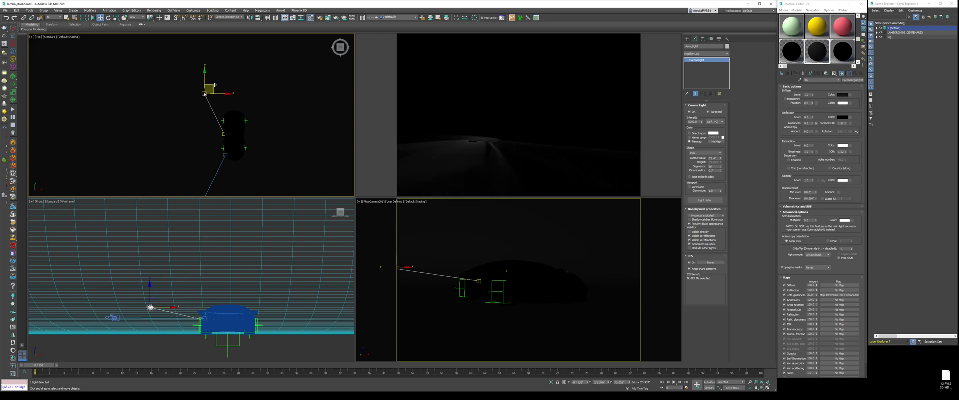
right_click(157, 301)
mouse_move(150, 285)
left_mouse_down()
mouse_move(150, 277)
mouse_move(147, 294)
mouse_move(150, 284)
left_mouse_up()
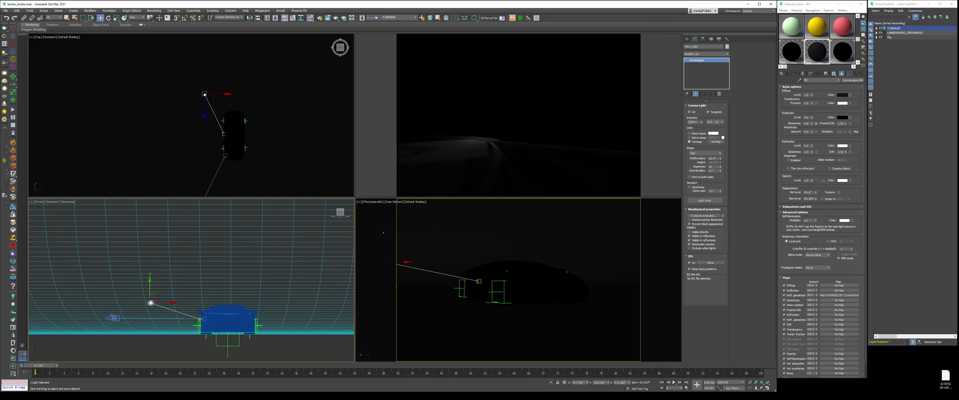
Increase the light's intensity well beyond 3000.
left_click(690, 122)
type("1")
key("Return")
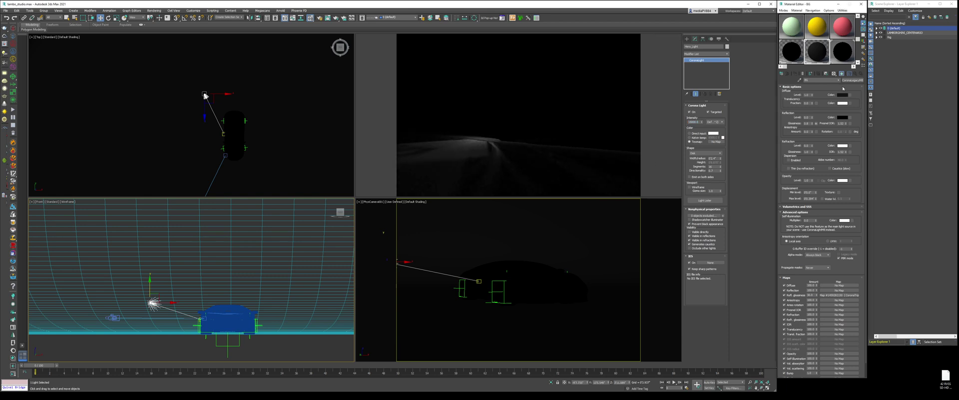
Try a pure black diffuse colour on the studio backdrop material.
left_click(843, 94)
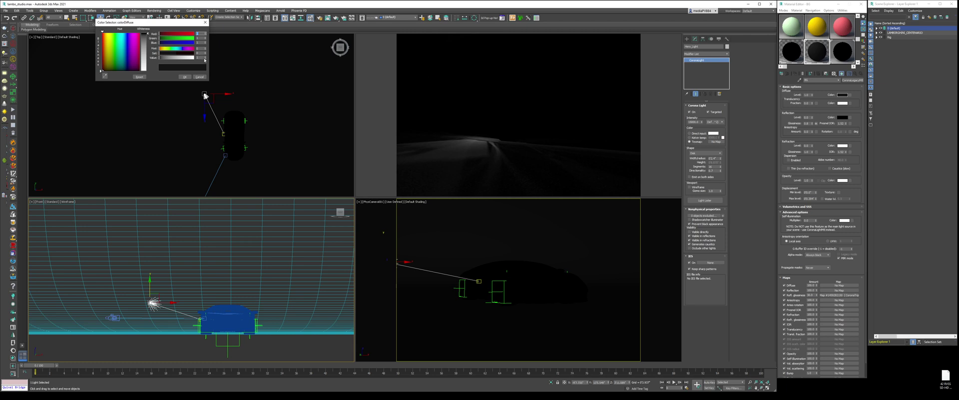
left_click(205, 59)
left_click(184, 77)
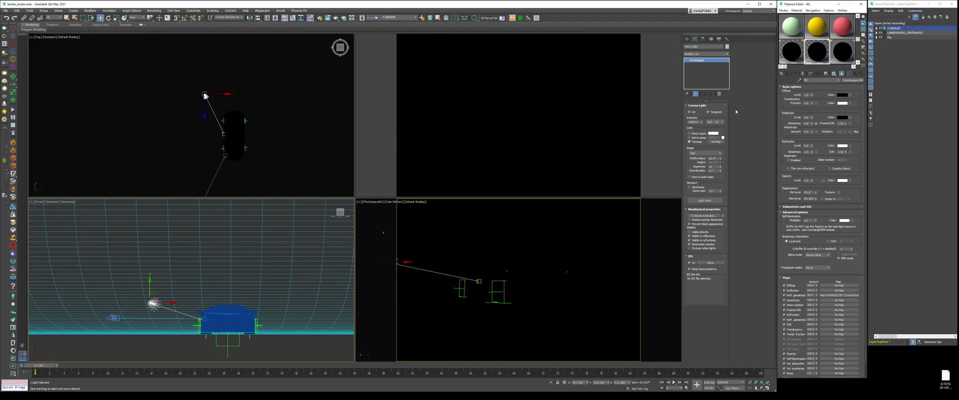
Lighten the backdrop material's diffuse colour to a very dark grey.
left_click(842, 95)
left_click(206, 57)
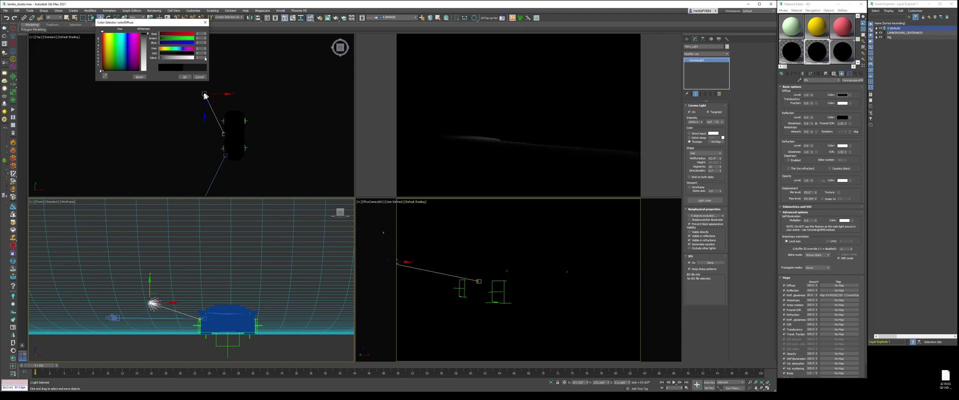
left_click(185, 76)
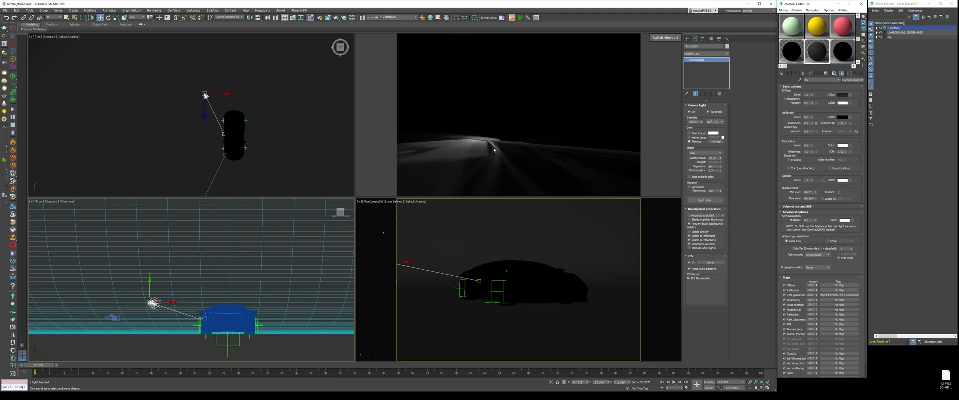
Clear the selection and start a full Corona render of the physical camera view.
left_click(316, 340)
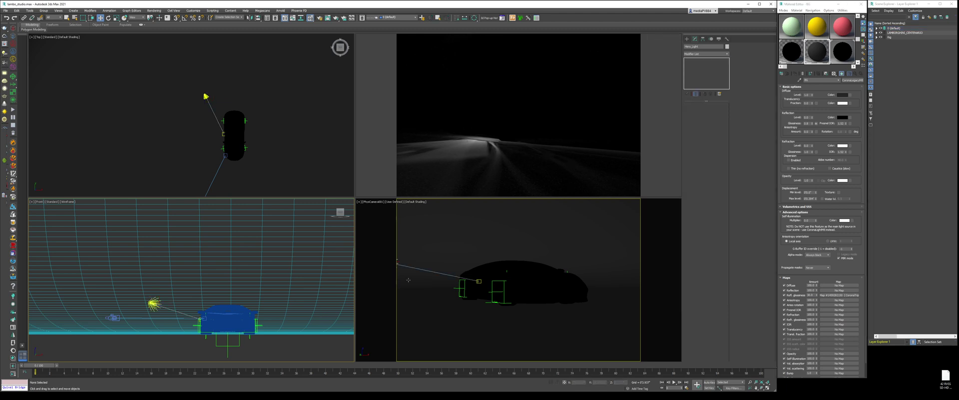
right_click(493, 233)
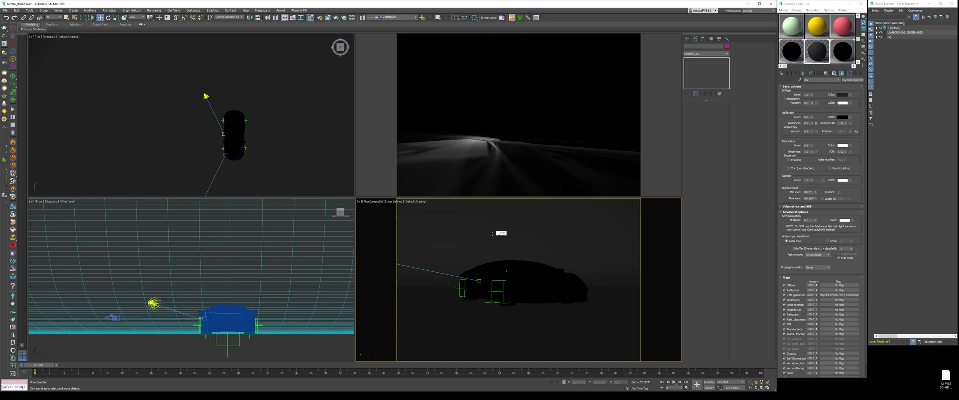
key("shift+q")
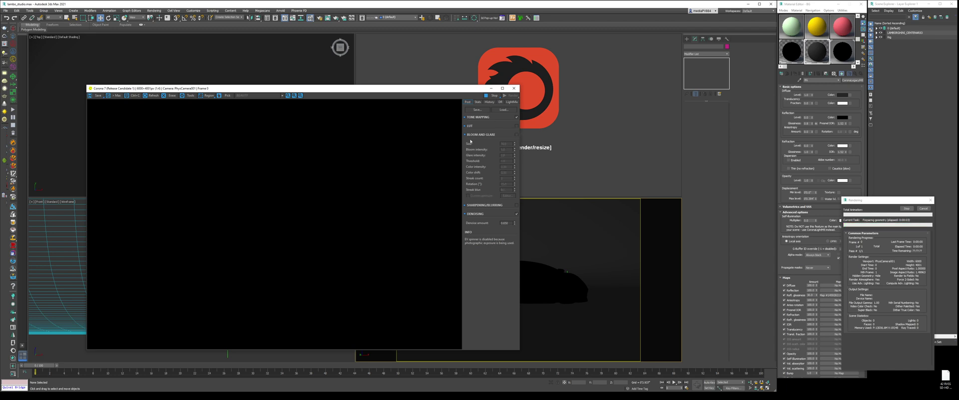
left_click_drag(294, 88, 310, 64)
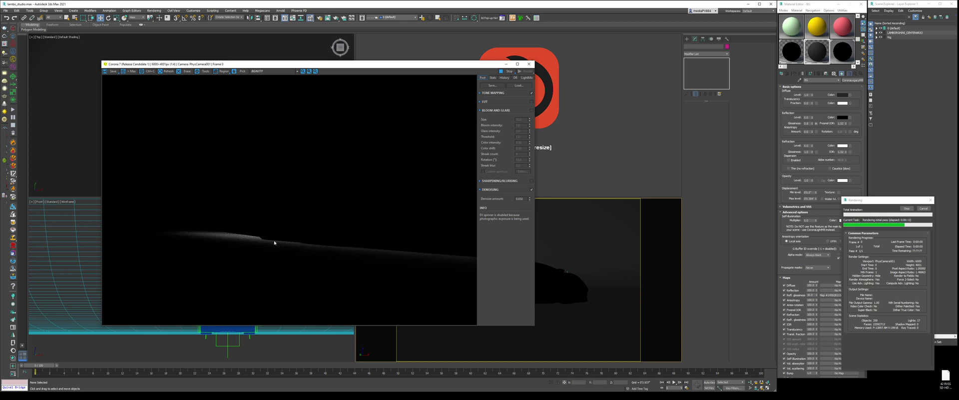
Inspect the render in progress and switch the frame buffer to the caustics render element.
scroll(235, 252, "up", 1)
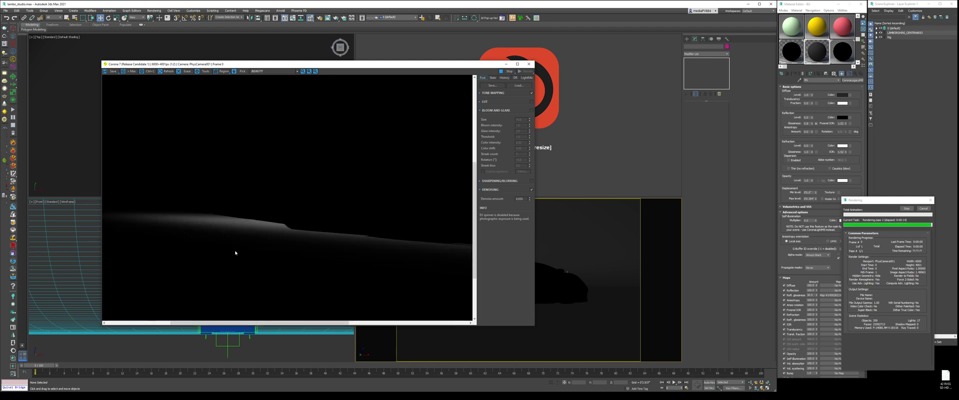
scroll(236, 252, "down", 1)
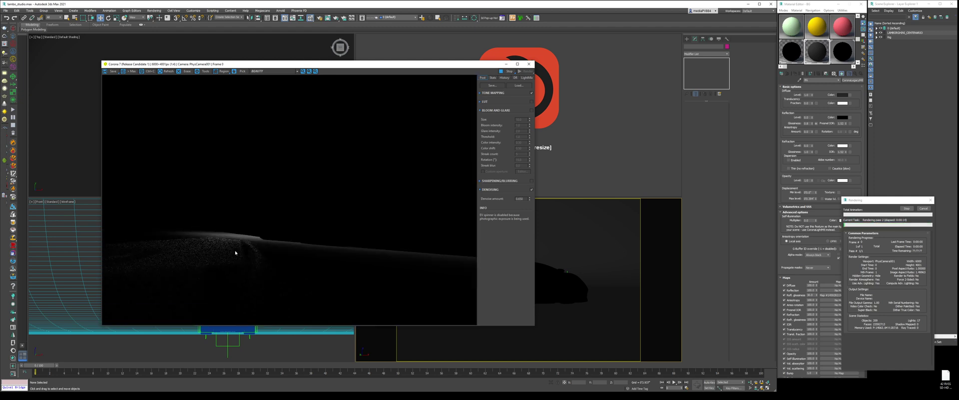
left_click(279, 71)
left_click(273, 88)
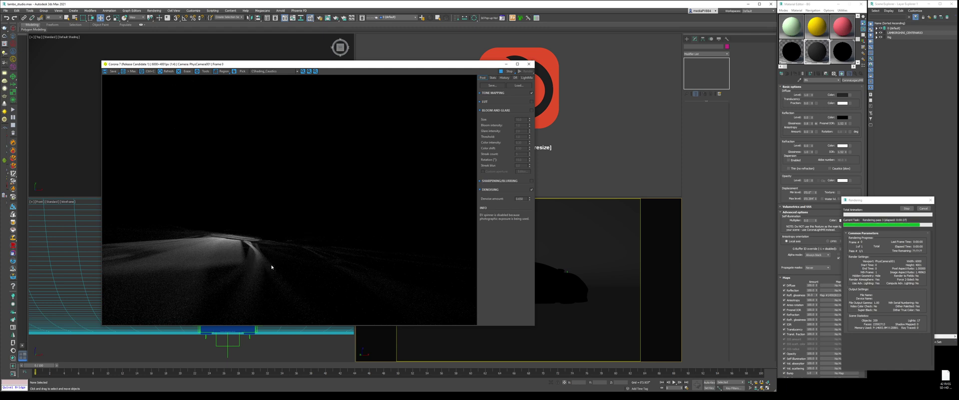
Move the frame buffer aside and open the render setup.
left_click_drag(384, 65, 347, 65)
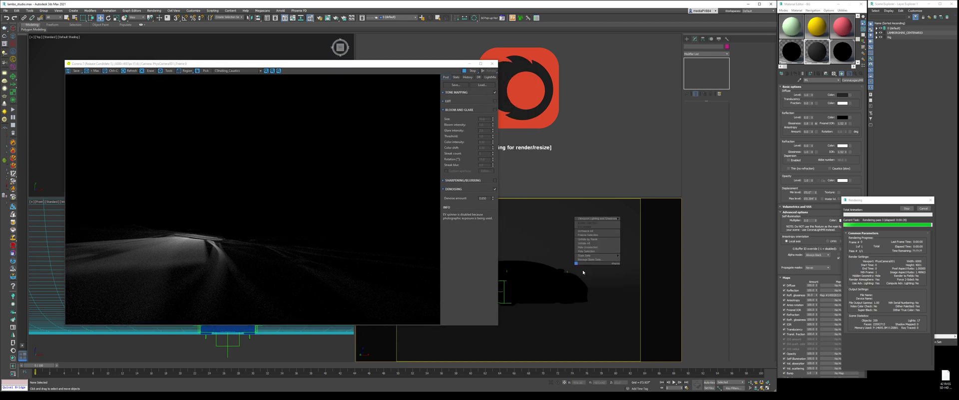
key("F10")
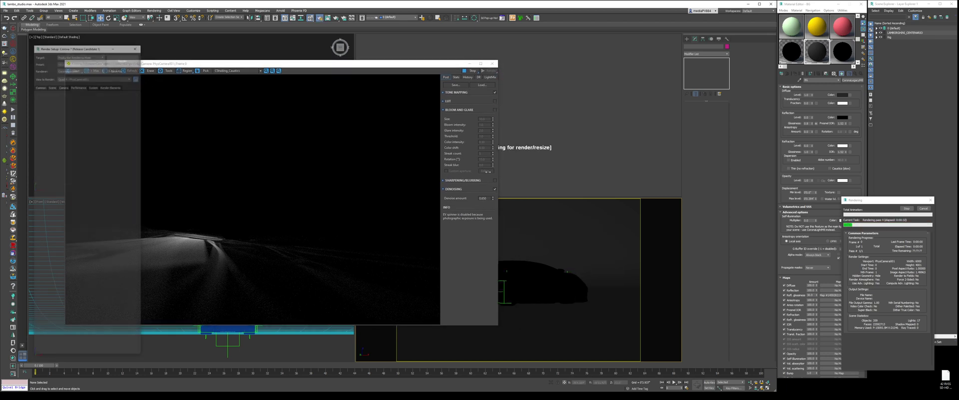